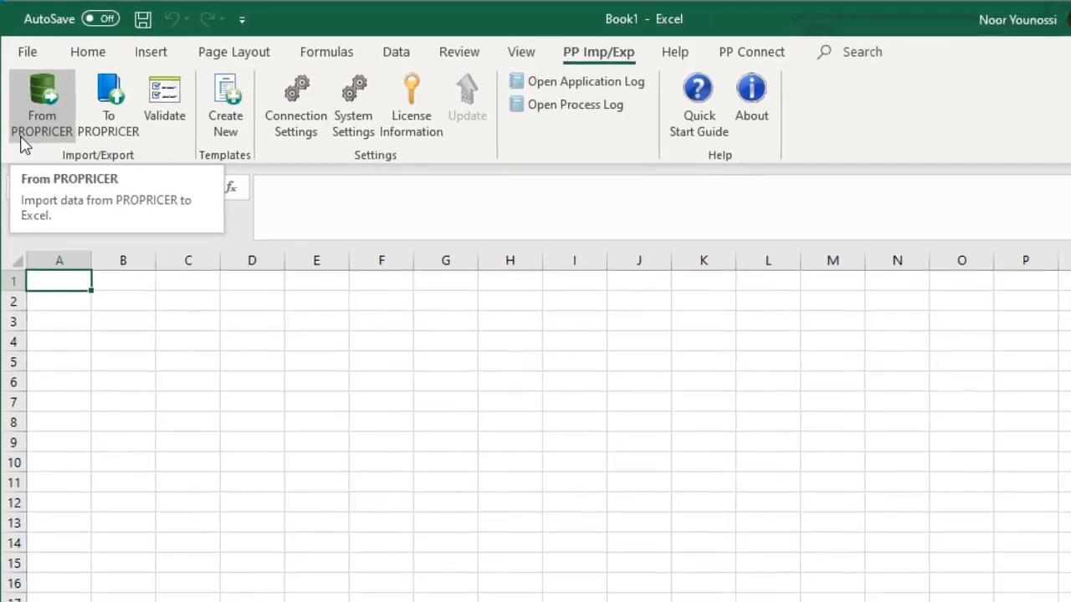
Log in to PROPRICER and import the Task Input and Resource Input data of proposal Advanced Tank 2.0, Ver. 0 into the workbook
click(25, 155)
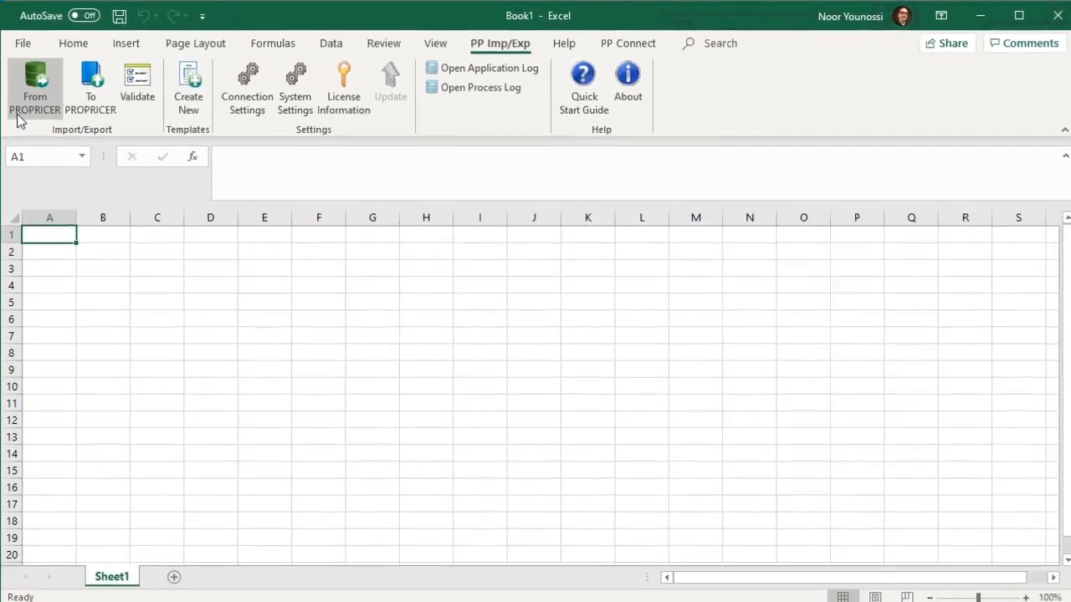
click(567, 359)
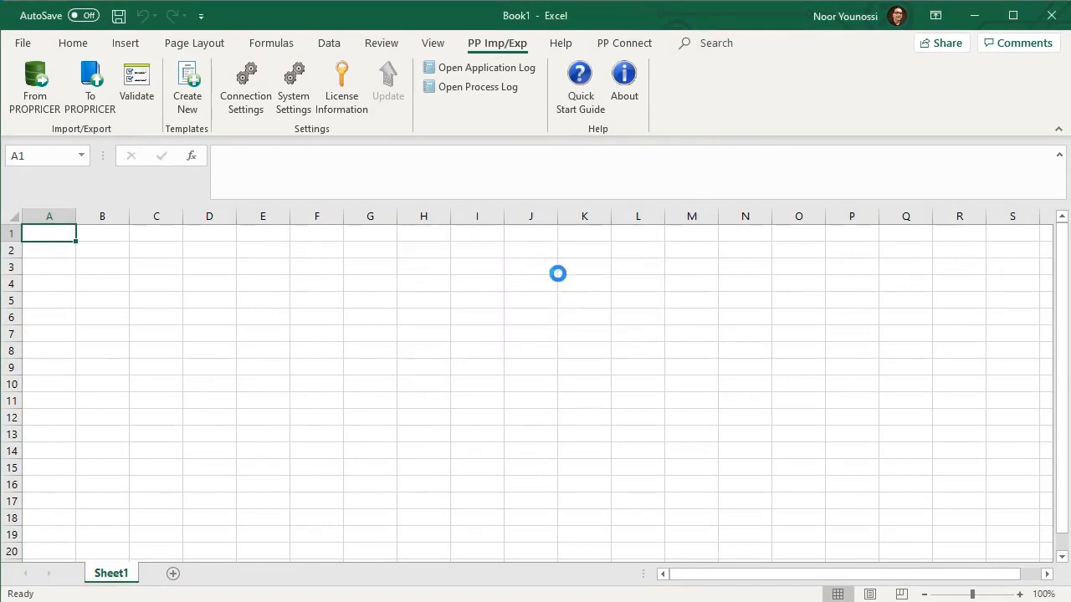
drag(645, 210, 387, 90)
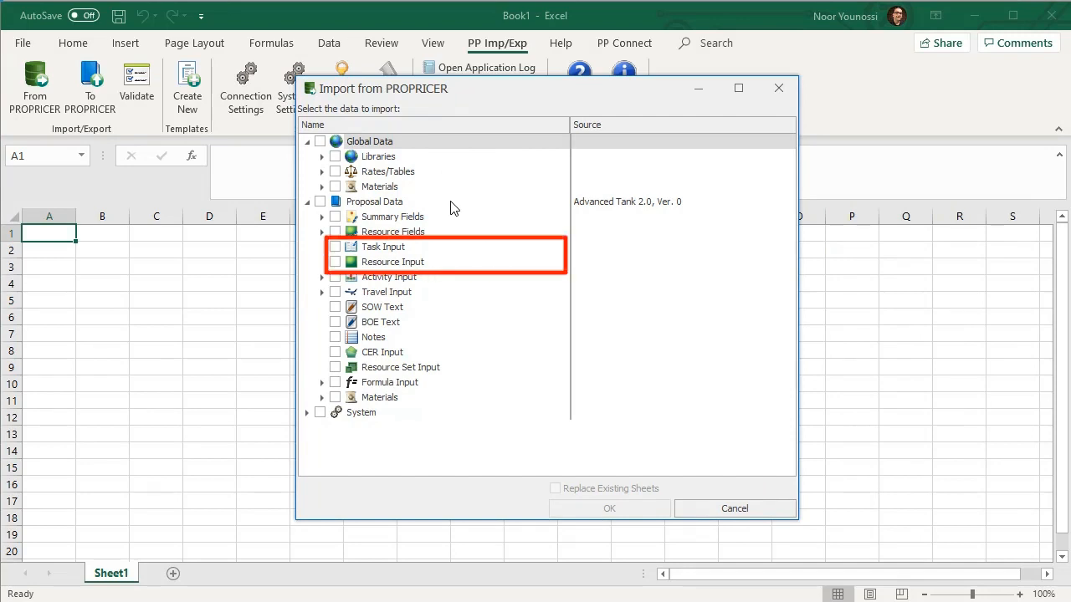
click(334, 247)
click(335, 262)
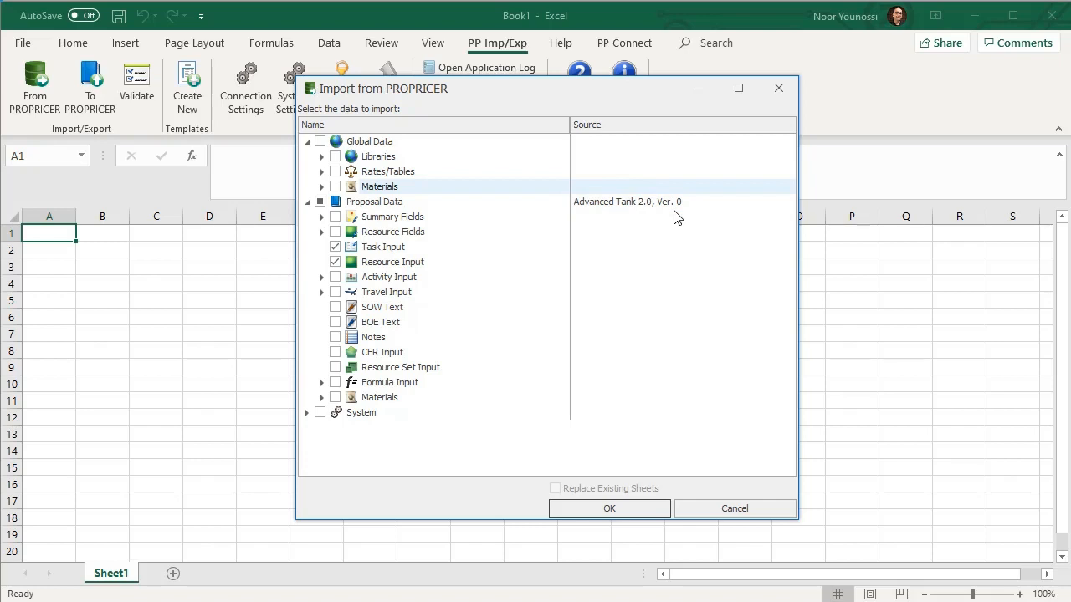
click(655, 507)
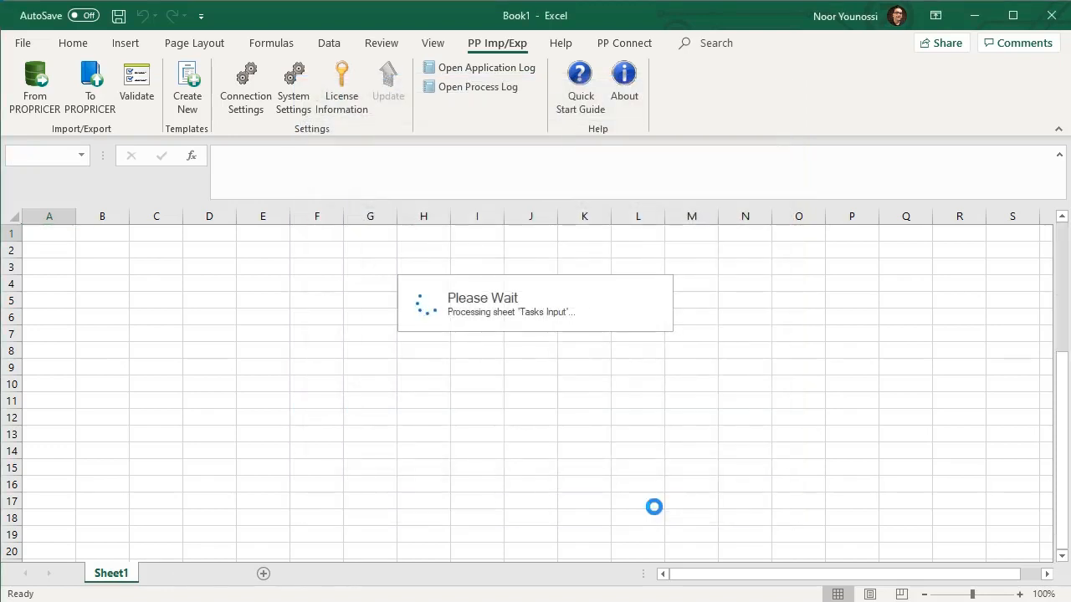
click(571, 334)
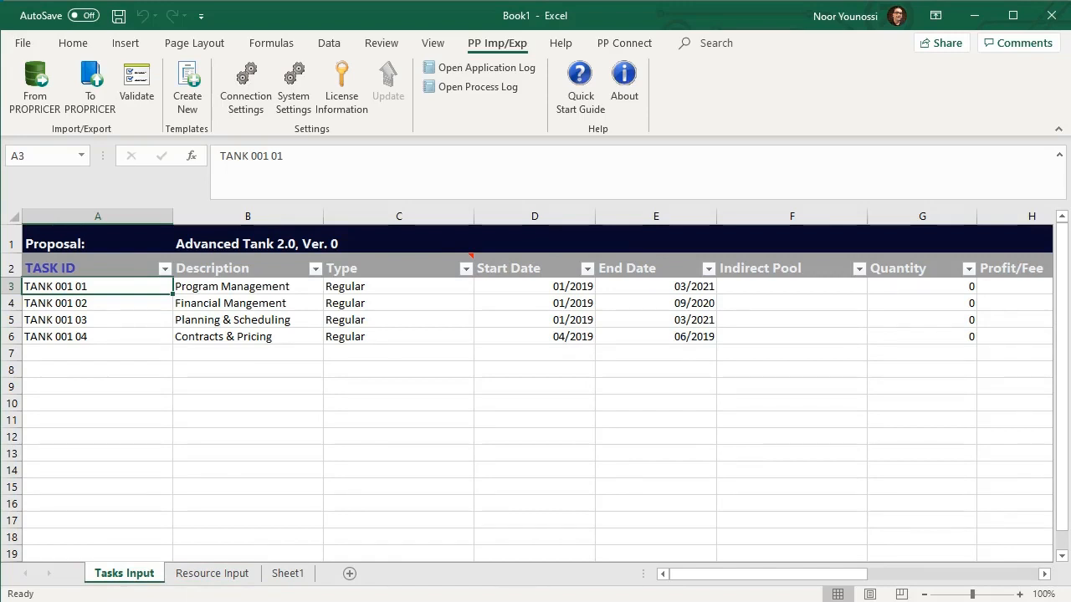
Look through the imported Resource Input sheet down to the first empty row below the resources
click(213, 576)
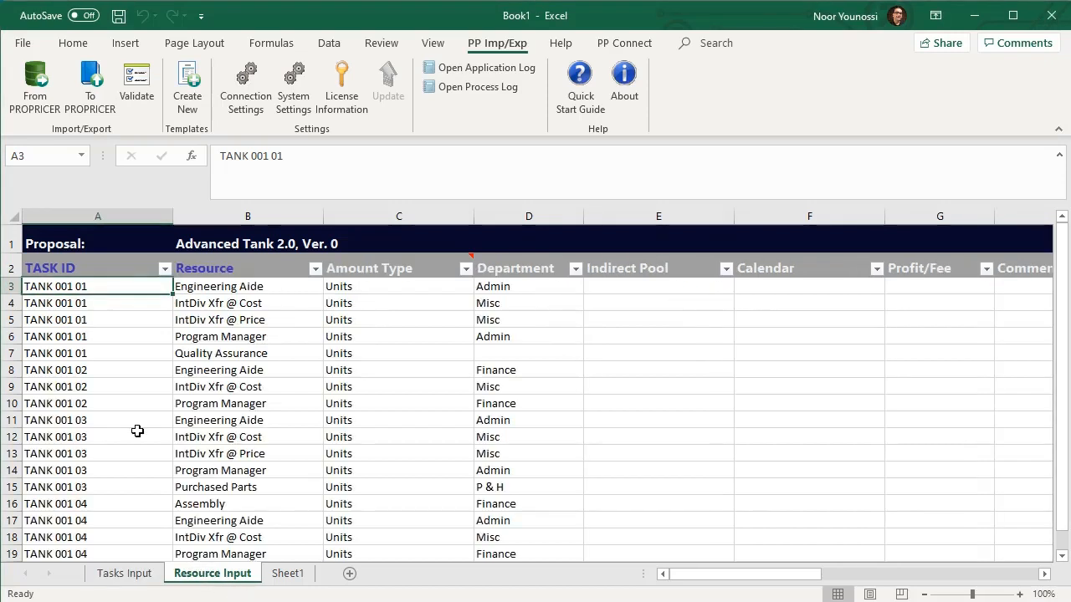
scroll(137, 431, down, 3)
click(78, 436)
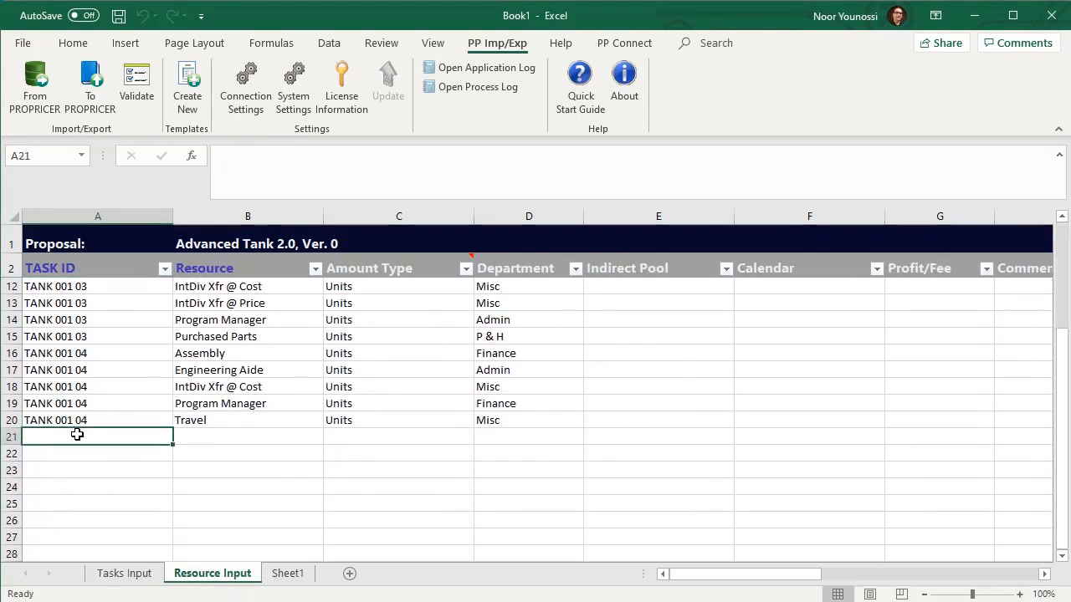
Paste the copied task TANK 001 05, QA & Testing, as values into row 7 of the Tasks Input sheet
click(132, 574)
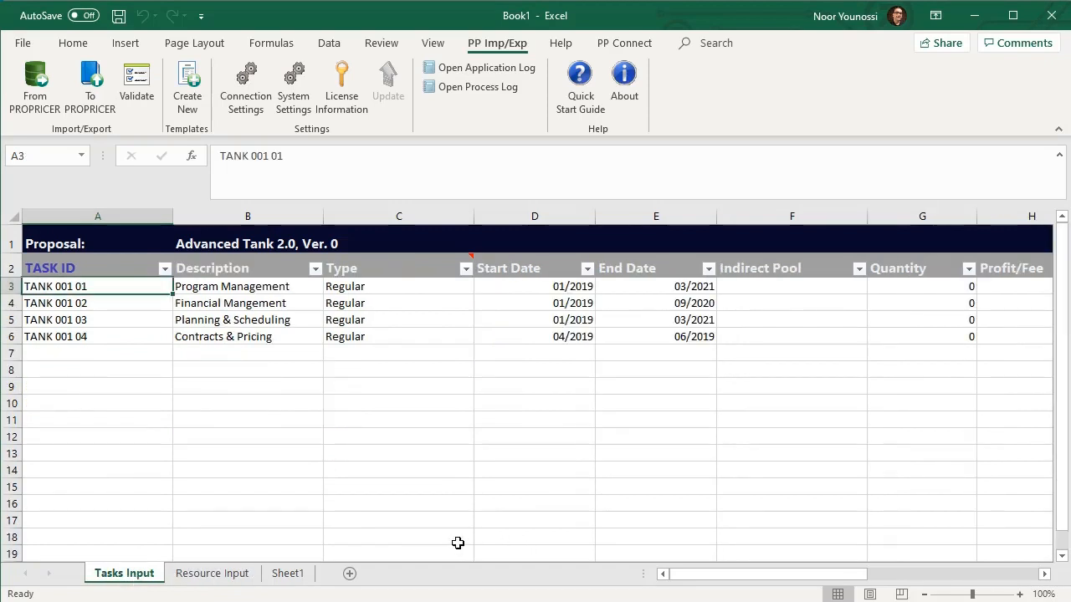
click(77, 355)
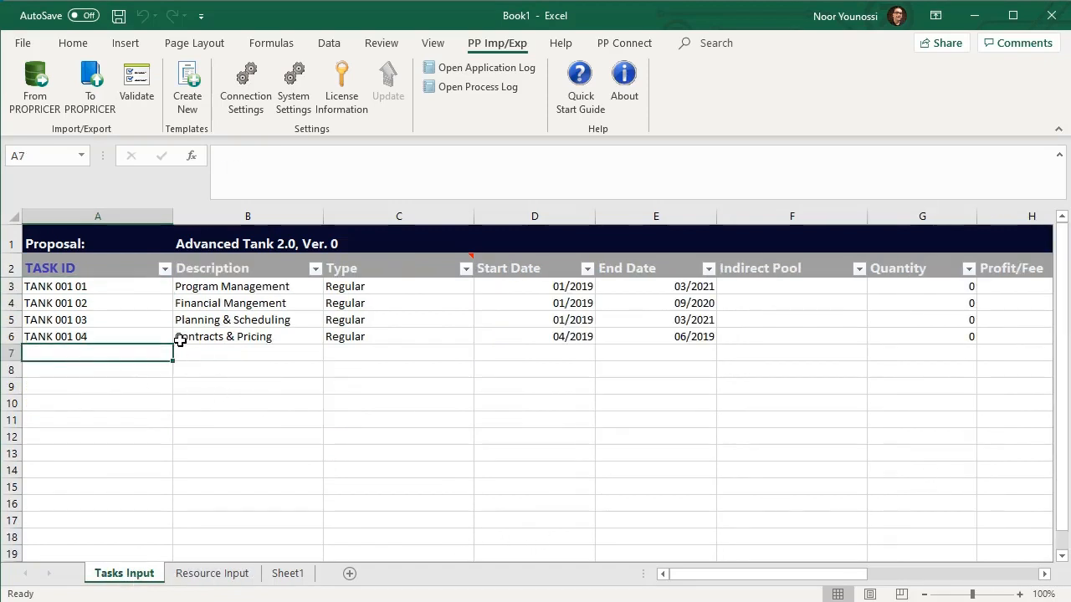
click(113, 123)
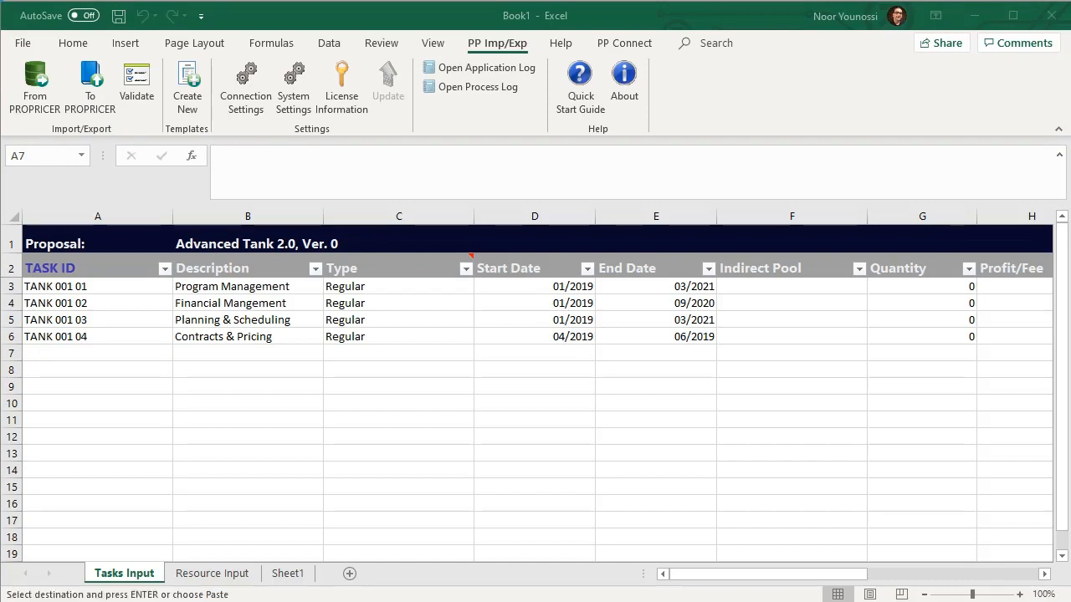
click(58, 353)
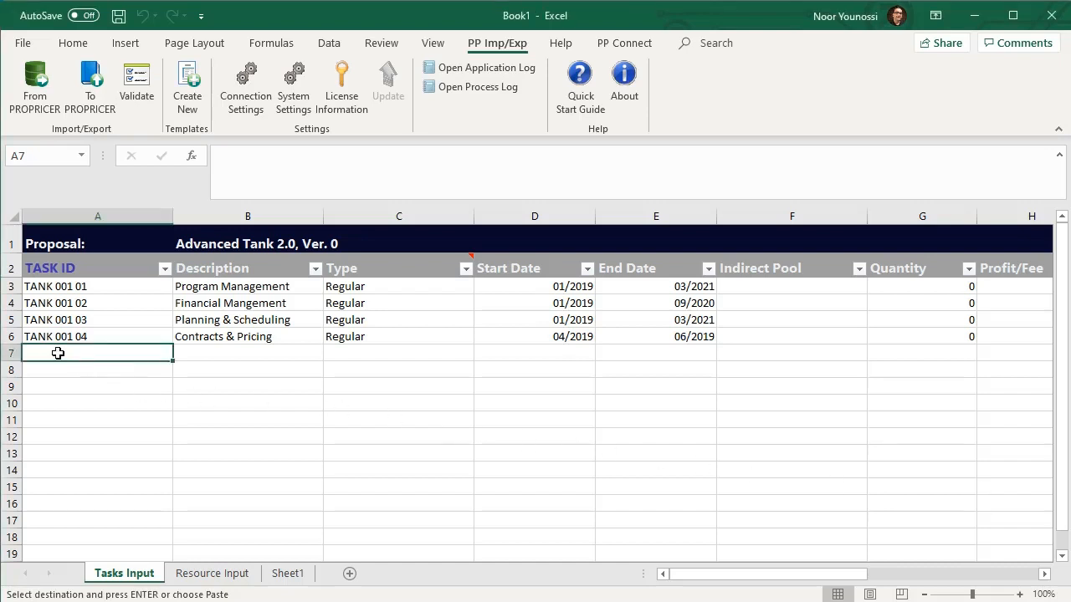
right_click(93, 354)
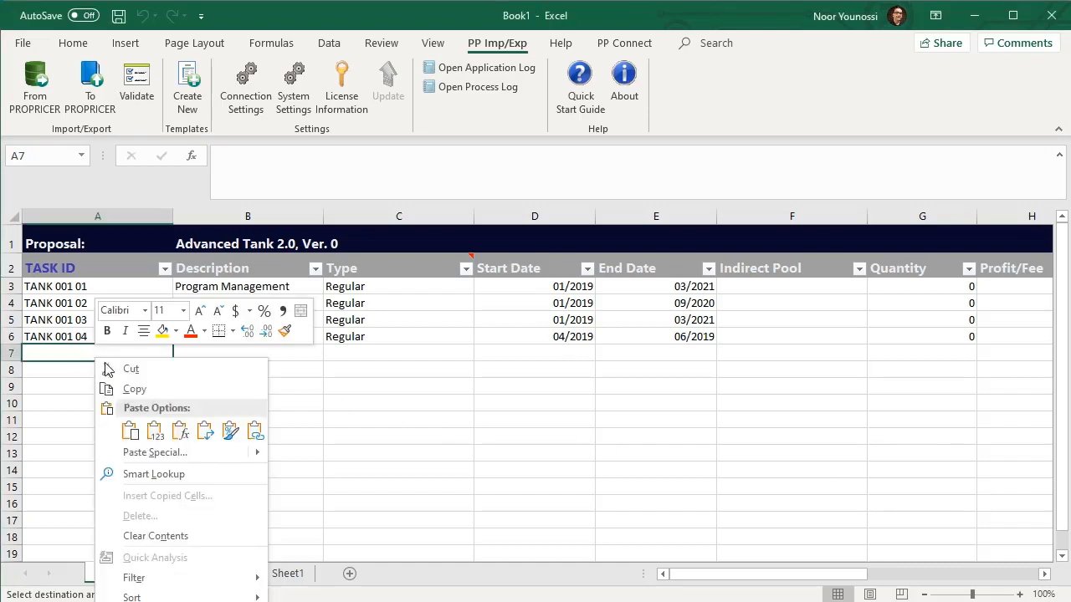
click(156, 429)
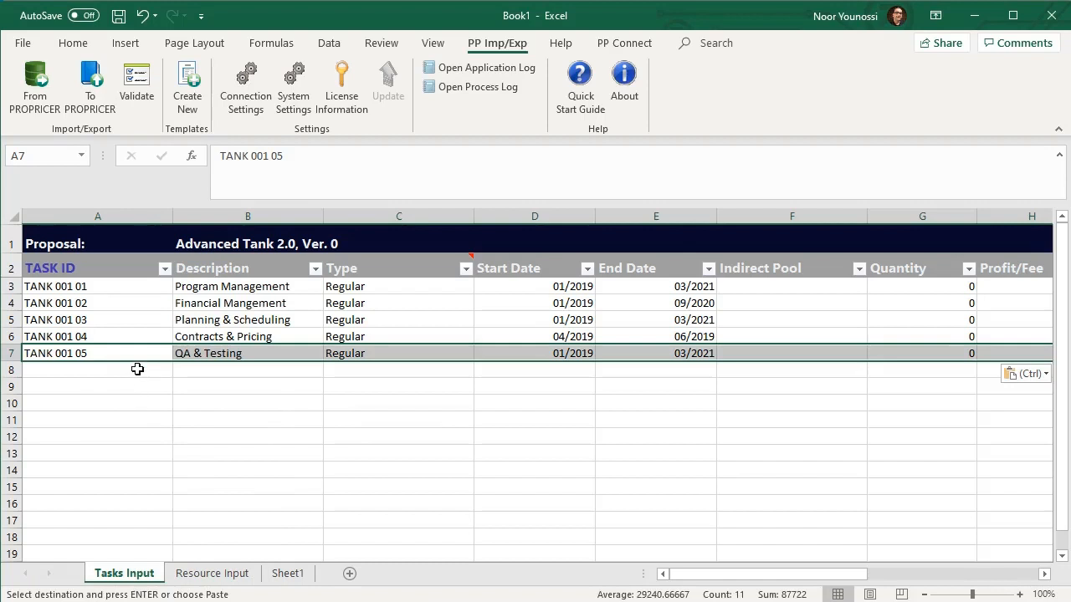
click(137, 369)
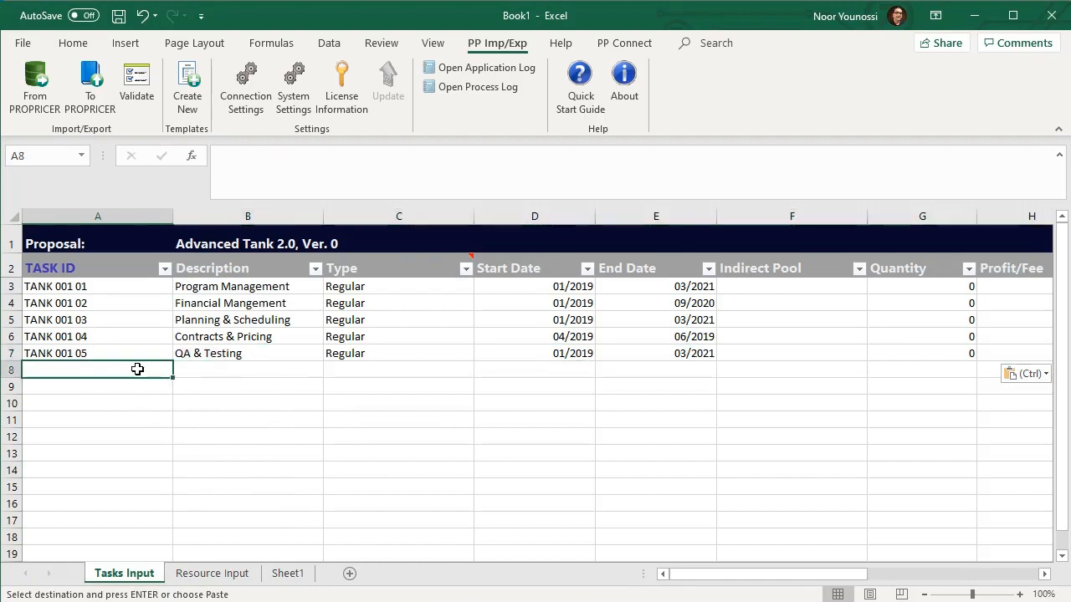
Examine the remaining fields of the new task row, from End Date through SUMMARY
click(1044, 574)
click(1044, 574)
click(1044, 574)
click(1045, 574)
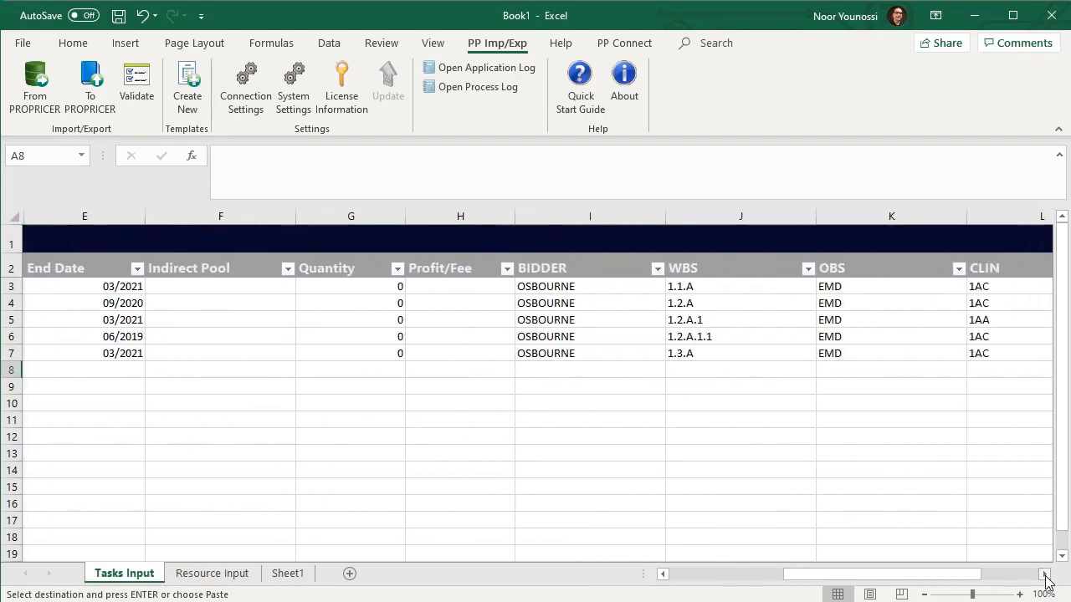
click(1044, 574)
click(1044, 574)
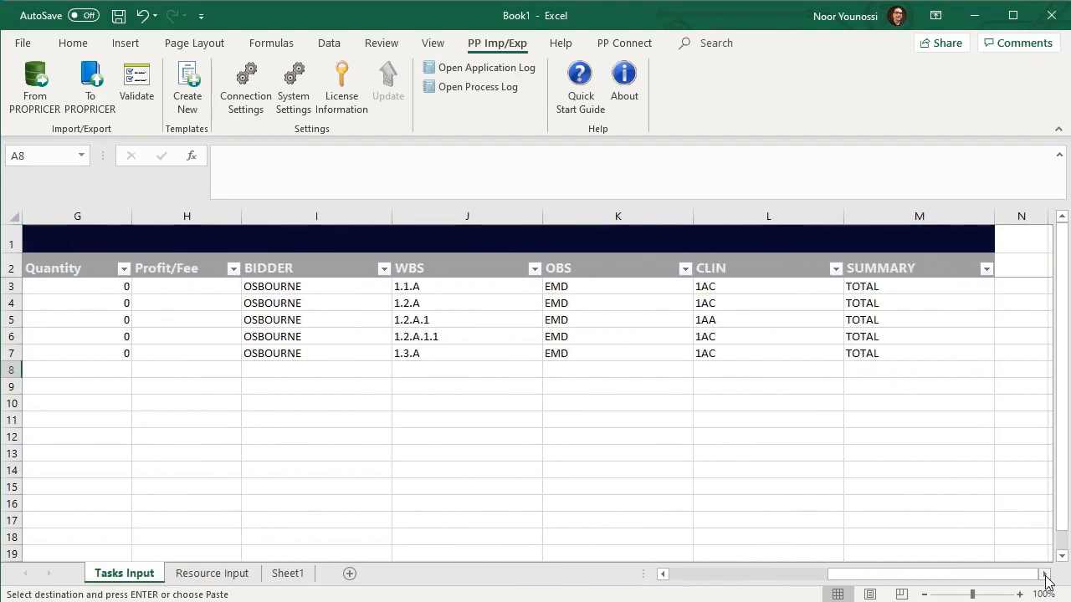
Paste the copied Quality Assurance and Senior Engineer resources for TANK 001 05 into rows 21 and 22 of the Resource Input sheet
click(238, 577)
key(alt+Tab)
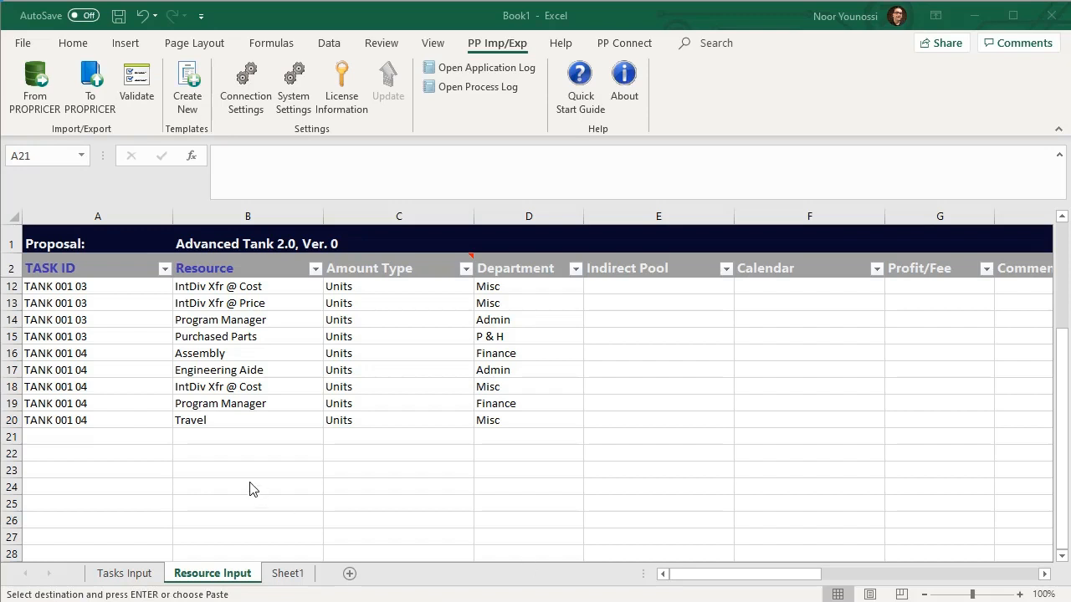
click(99, 442)
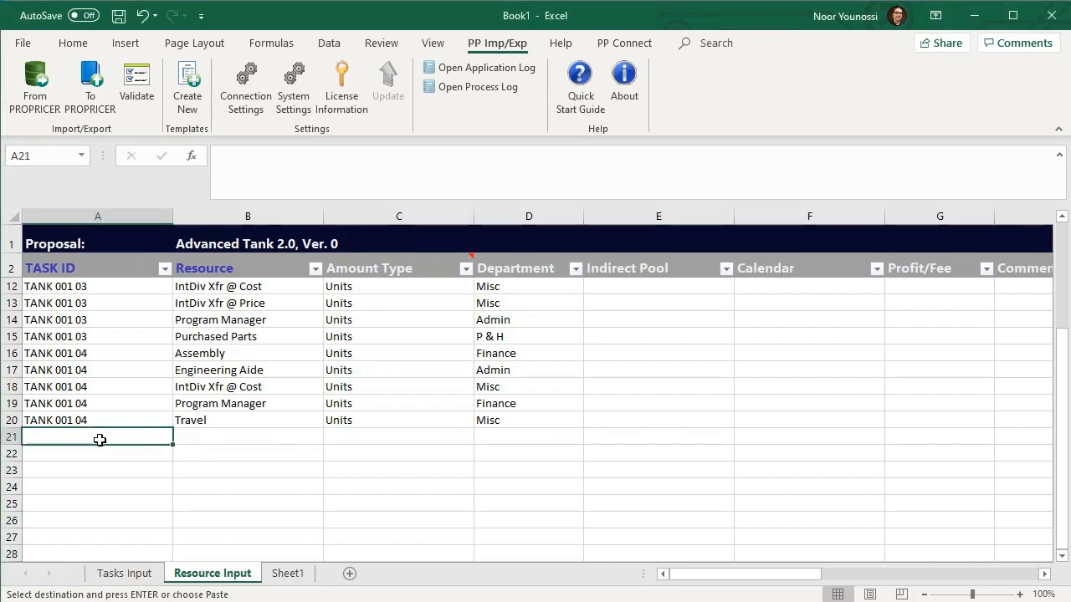
right_click(110, 437)
click(170, 514)
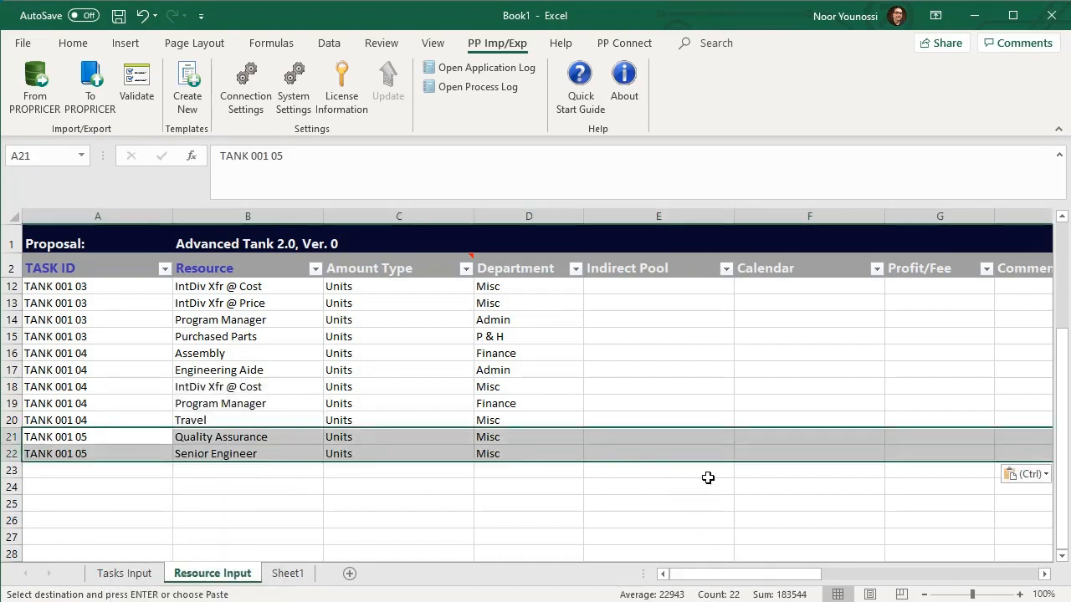
Examine the curve, spread method, dates and spread amounts of the two new resource rows, and return to the first column
click(793, 441)
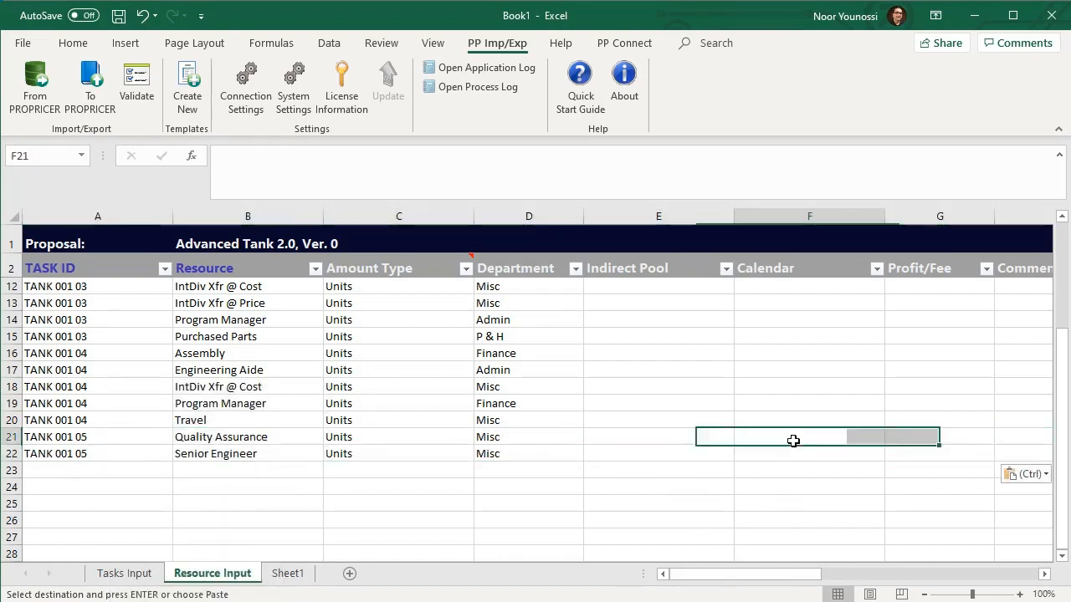
click(1044, 575)
click(1044, 574)
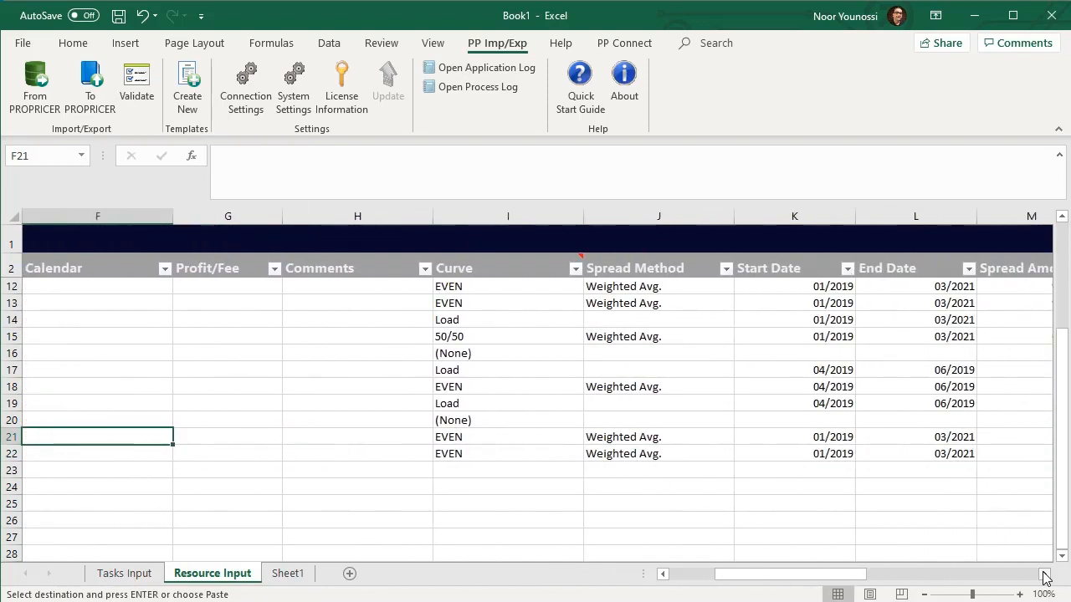
click(1044, 575)
click(892, 442)
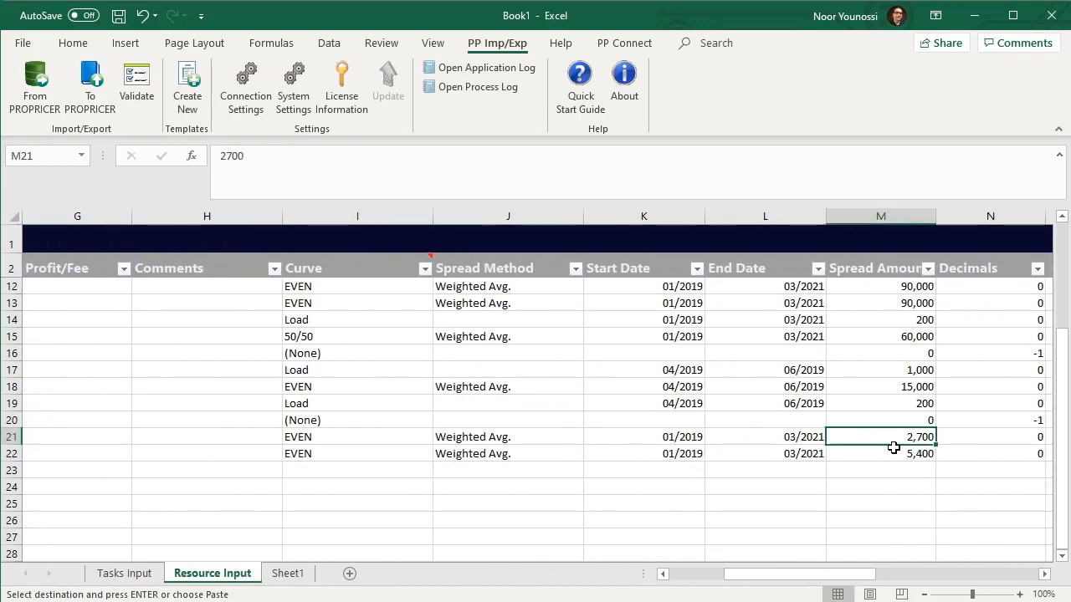
click(890, 454)
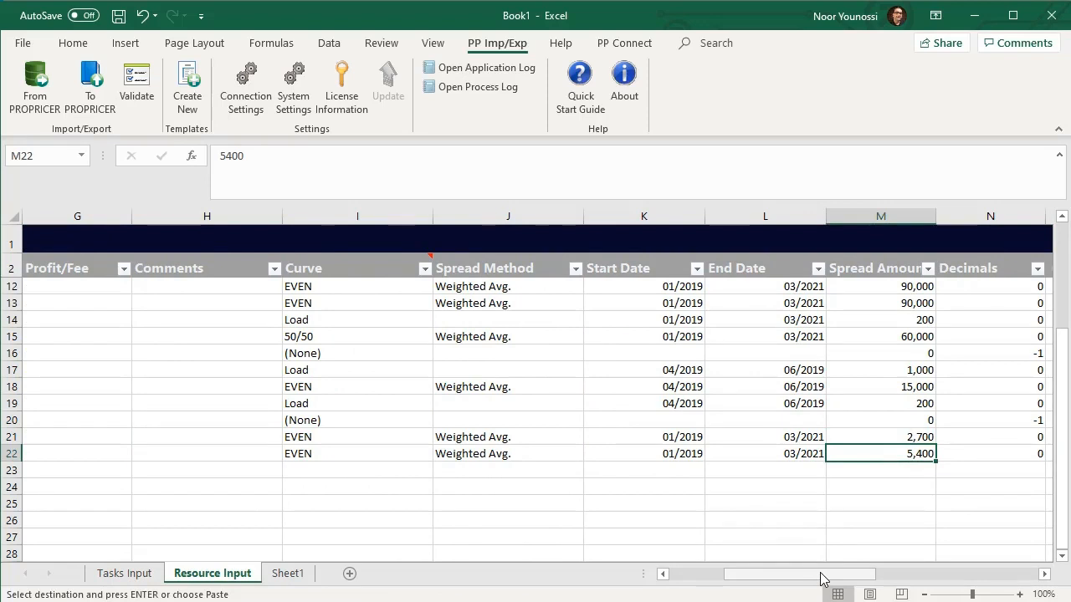
drag(820, 579, 644, 575)
click(97, 469)
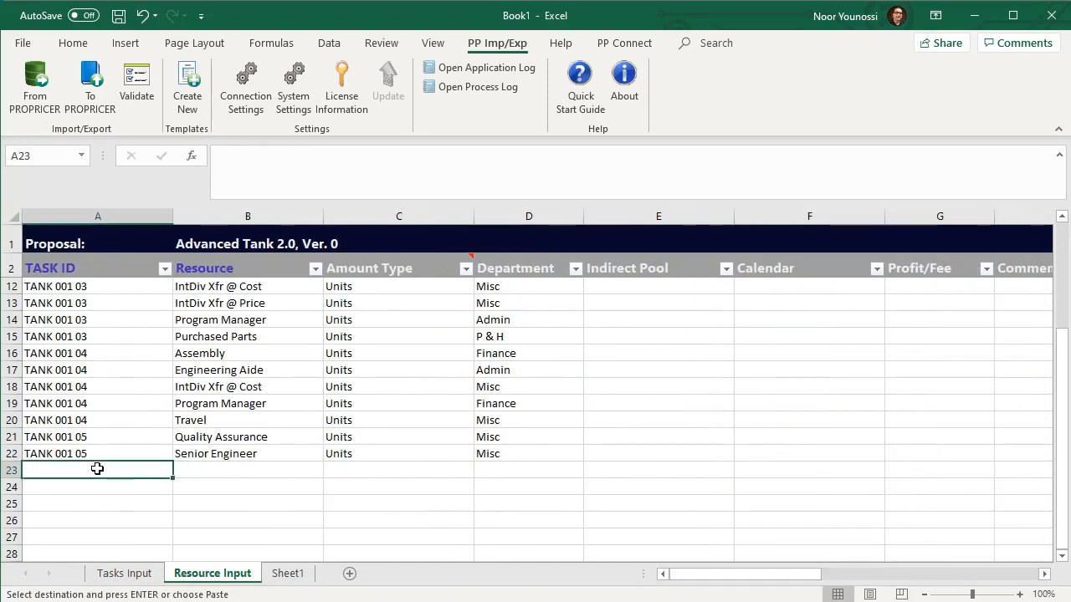
Log in and export Task Input and Resource Input to PROPRICER with Skip as the Proposal Data duplicate option, and close the completion message
click(108, 117)
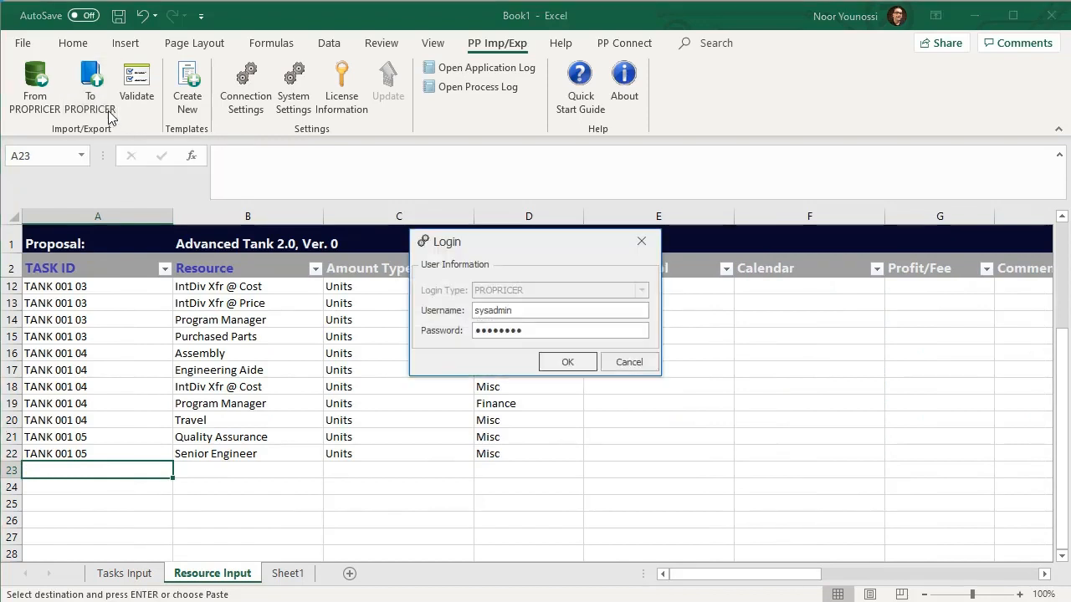
click(544, 365)
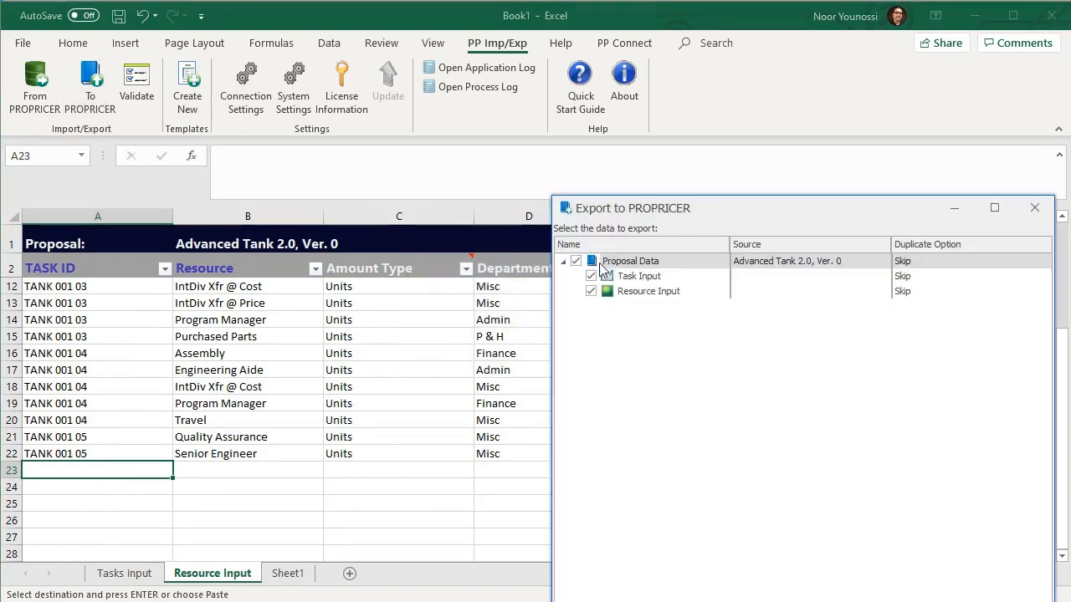
drag(670, 218, 434, 109)
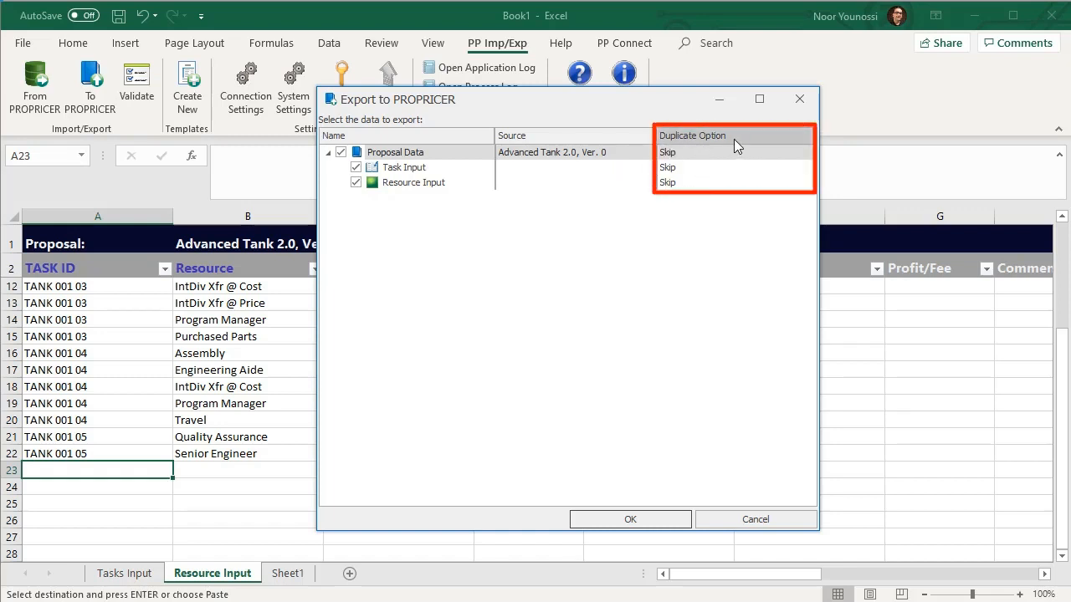
click(807, 153)
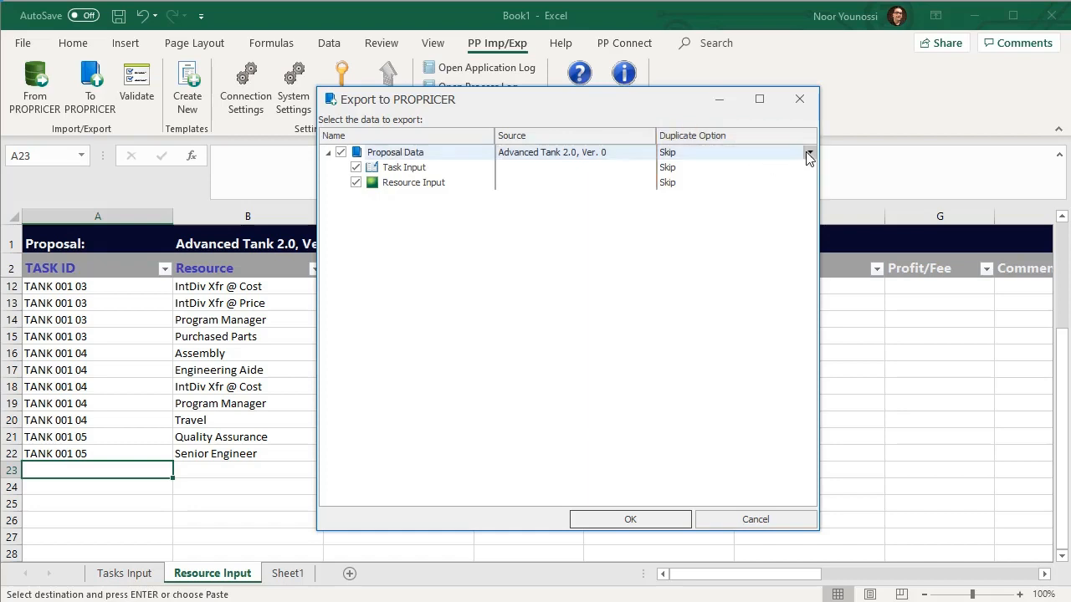
click(808, 153)
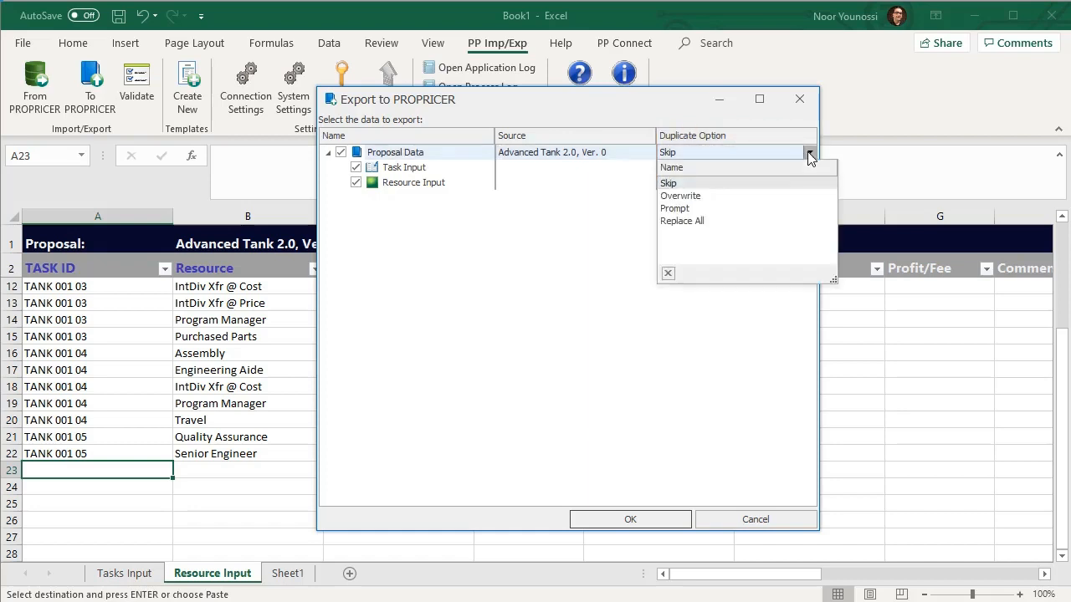
click(721, 187)
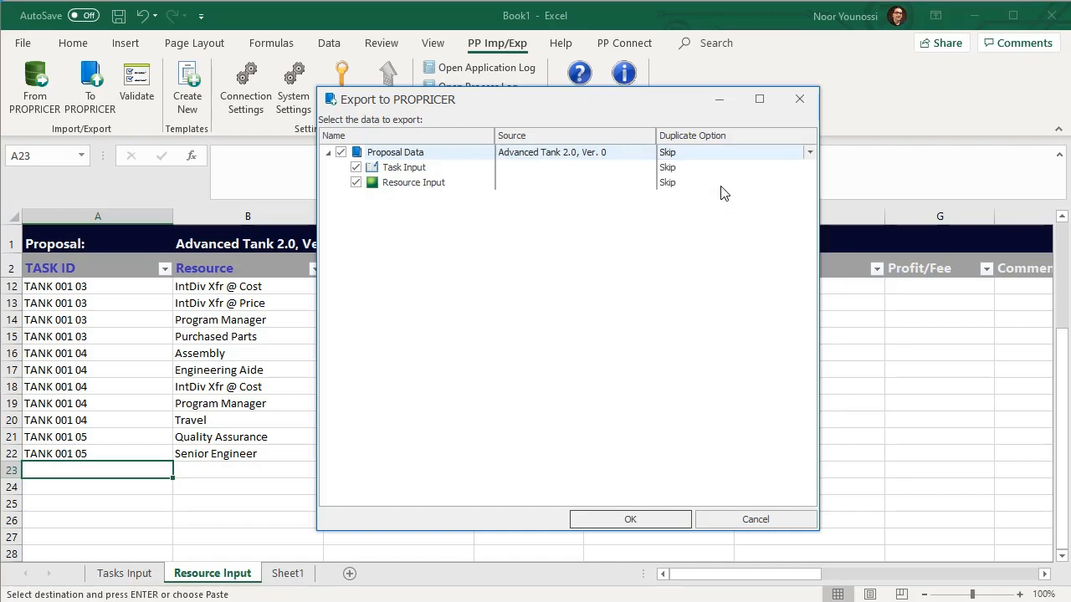
click(629, 520)
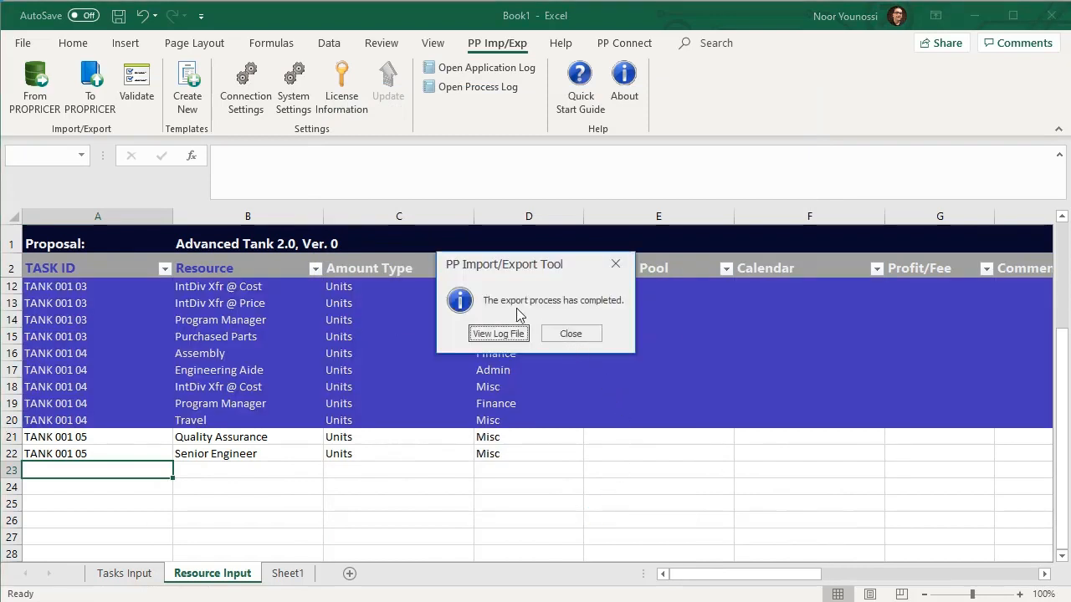
click(572, 333)
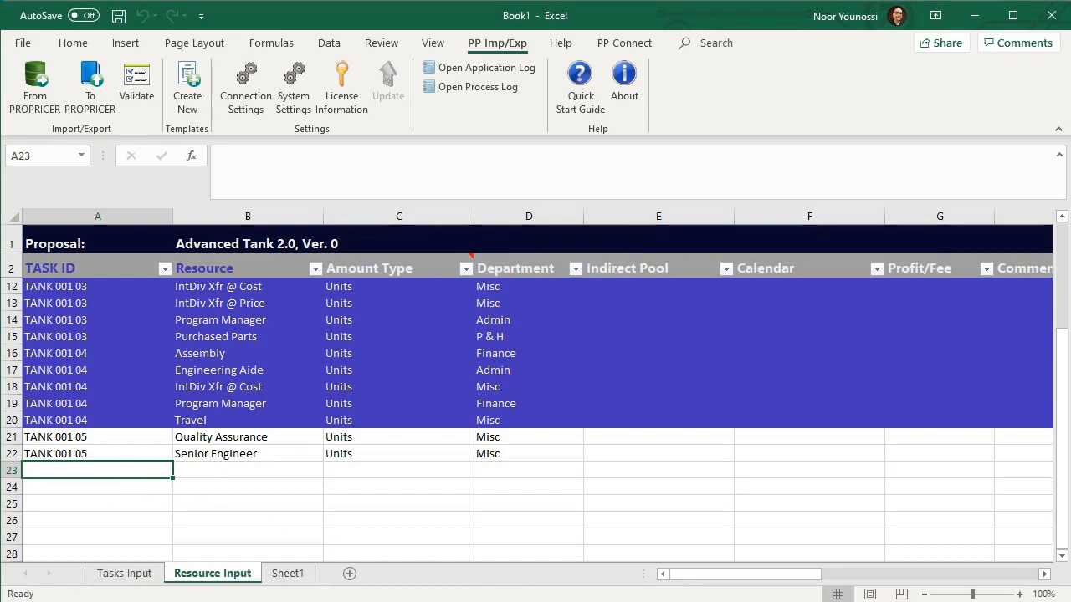
Switch to PROPRICER and review the QA & Testing task TANK 001 05 and its resources in the Task View
key(alt+Tab)
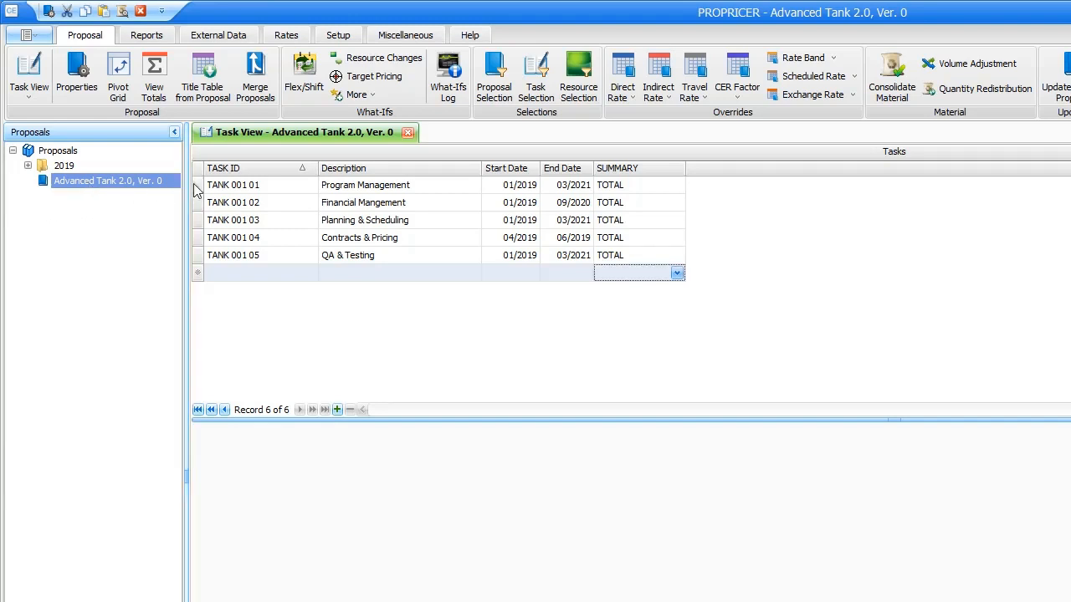
click(198, 256)
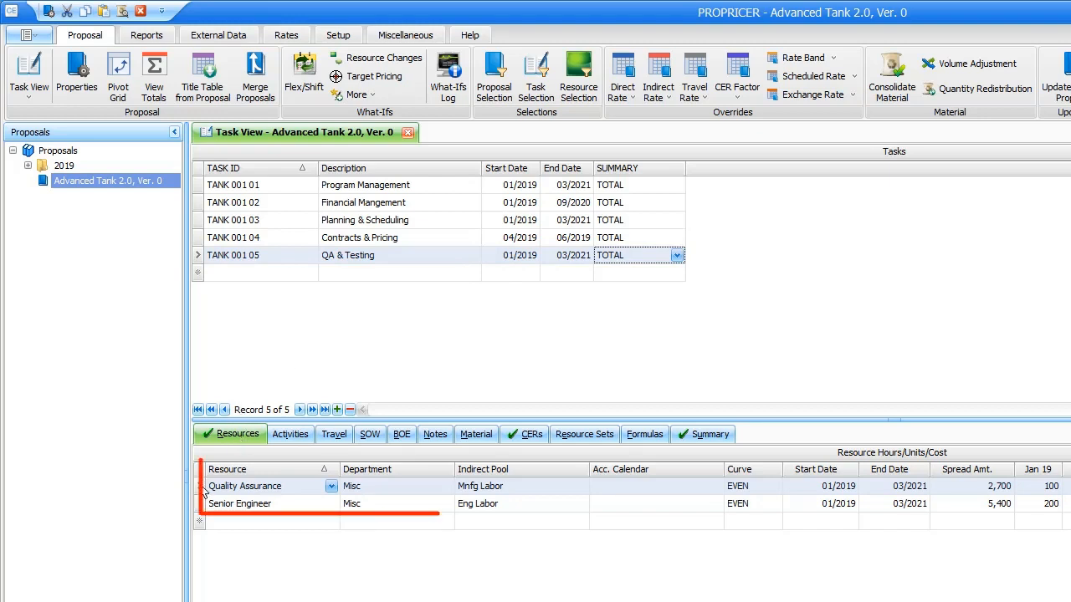
click(201, 524)
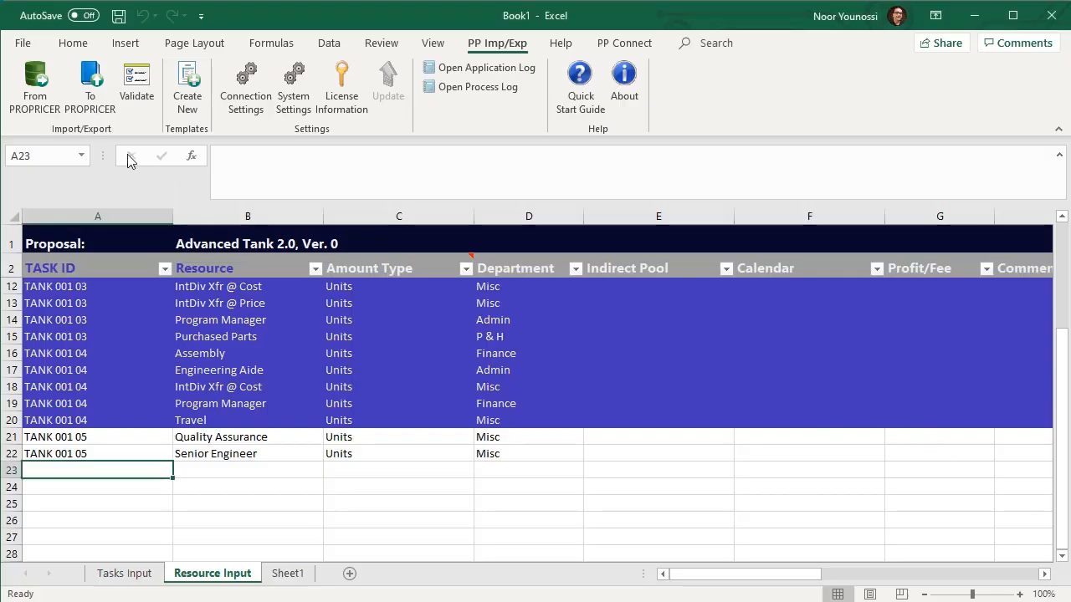
Back in Excel, log in for another PROPRICER import and expand Rates/Tables under Global Data to view the importable tables
click(61, 77)
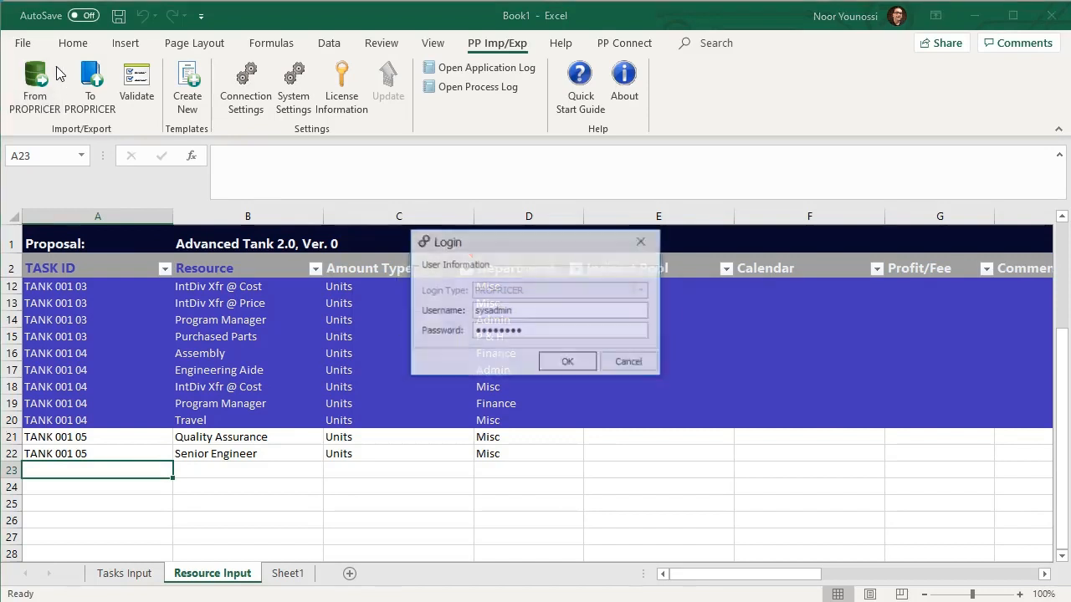
click(580, 370)
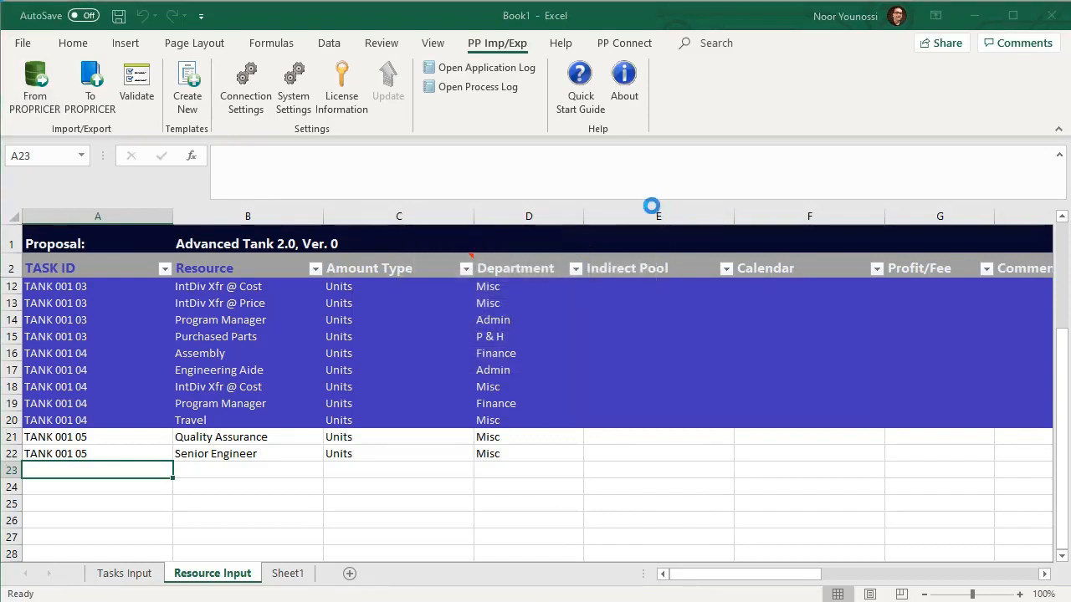
drag(641, 168, 516, 80)
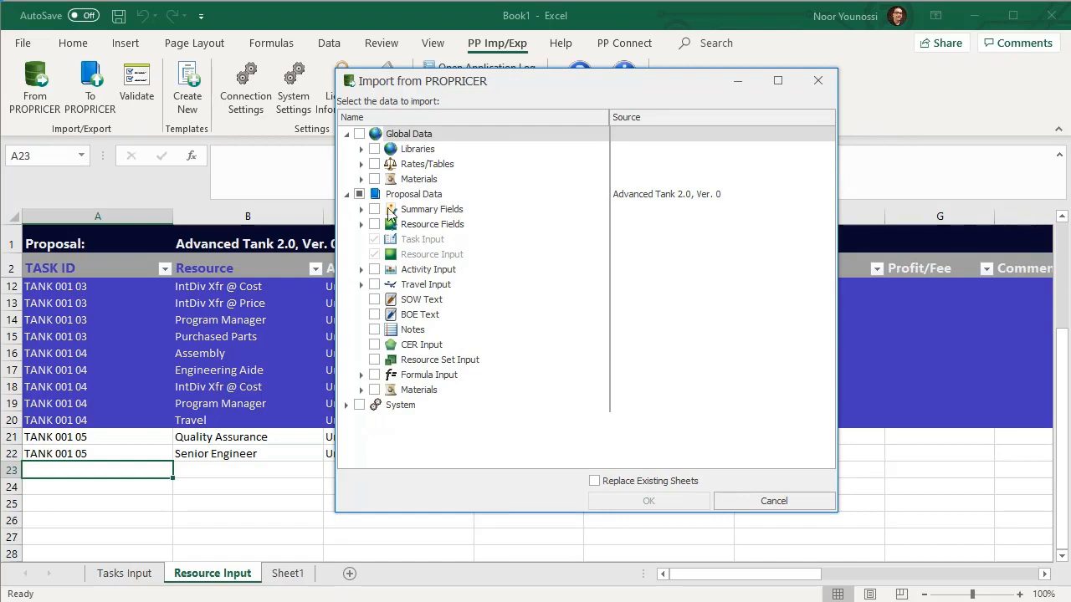
click(362, 164)
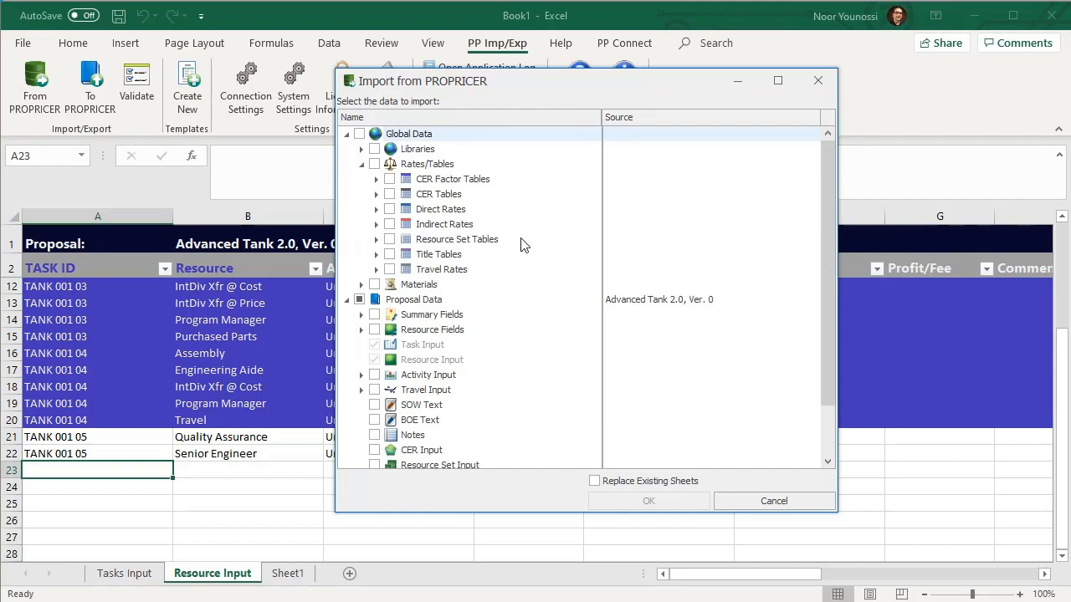